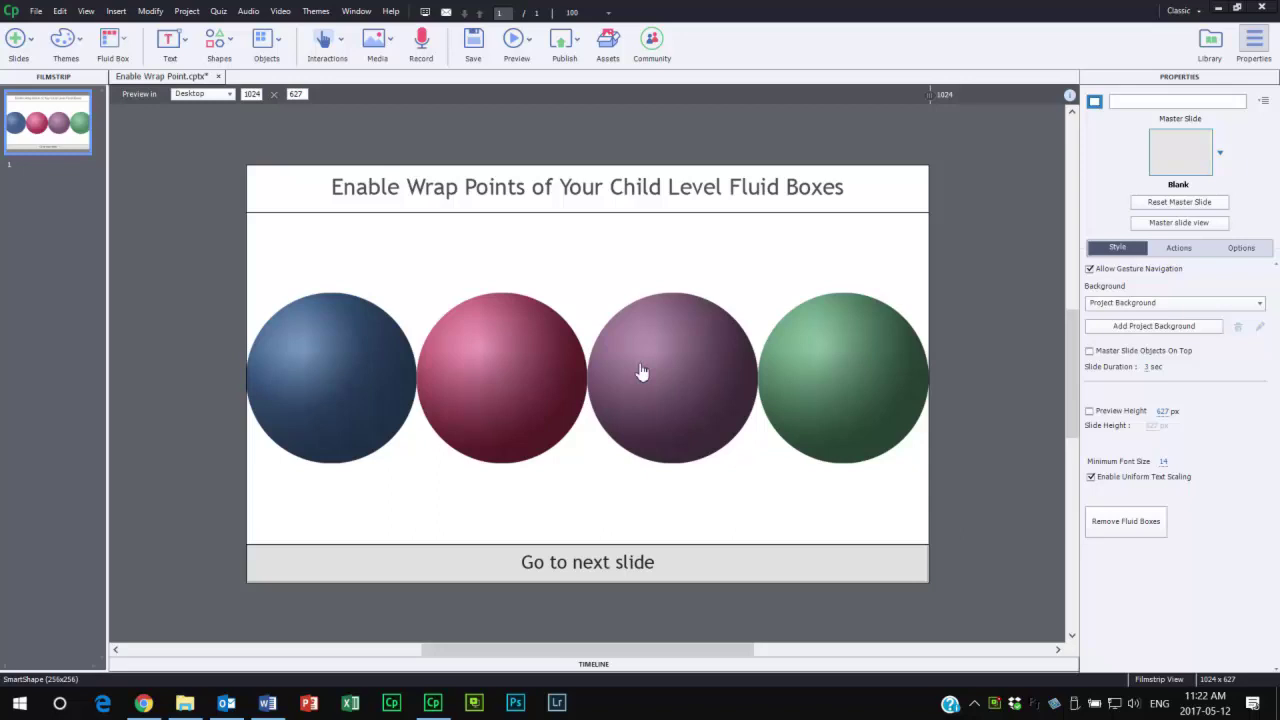
Check FB_3's wrap settings and percentages, then select the title caption and FB_5
click(642, 372)
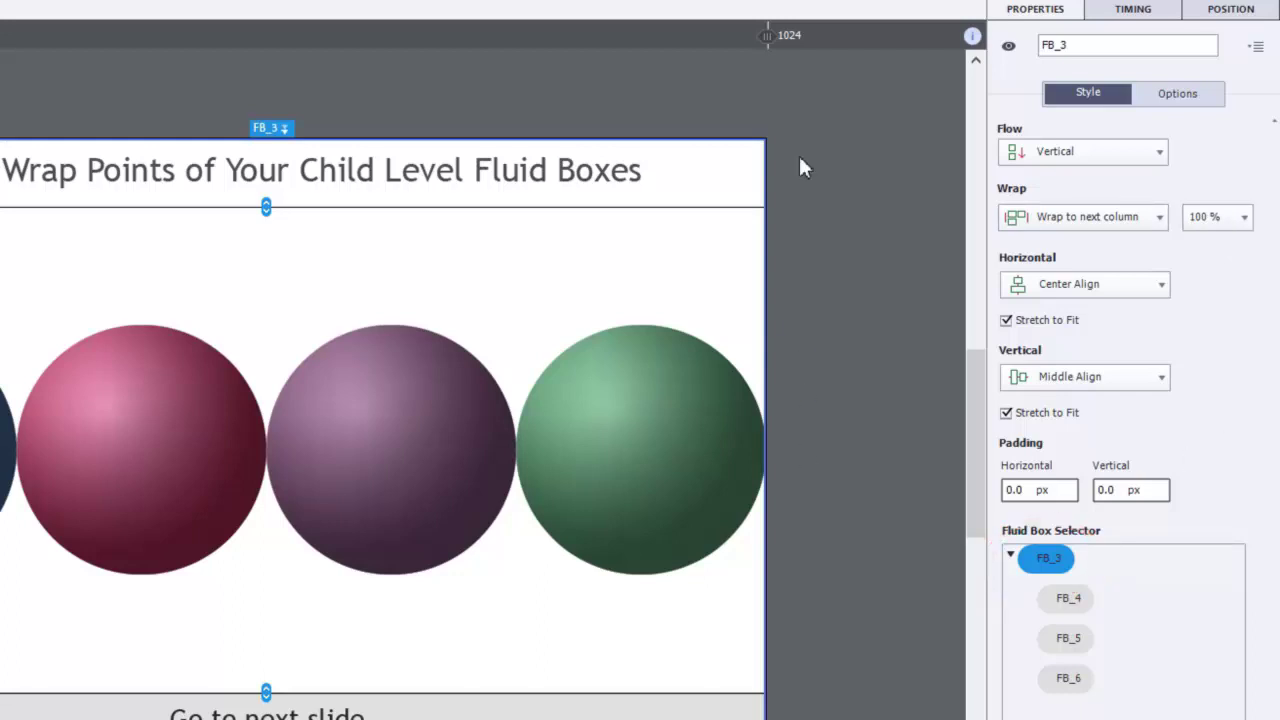
click(1230, 218)
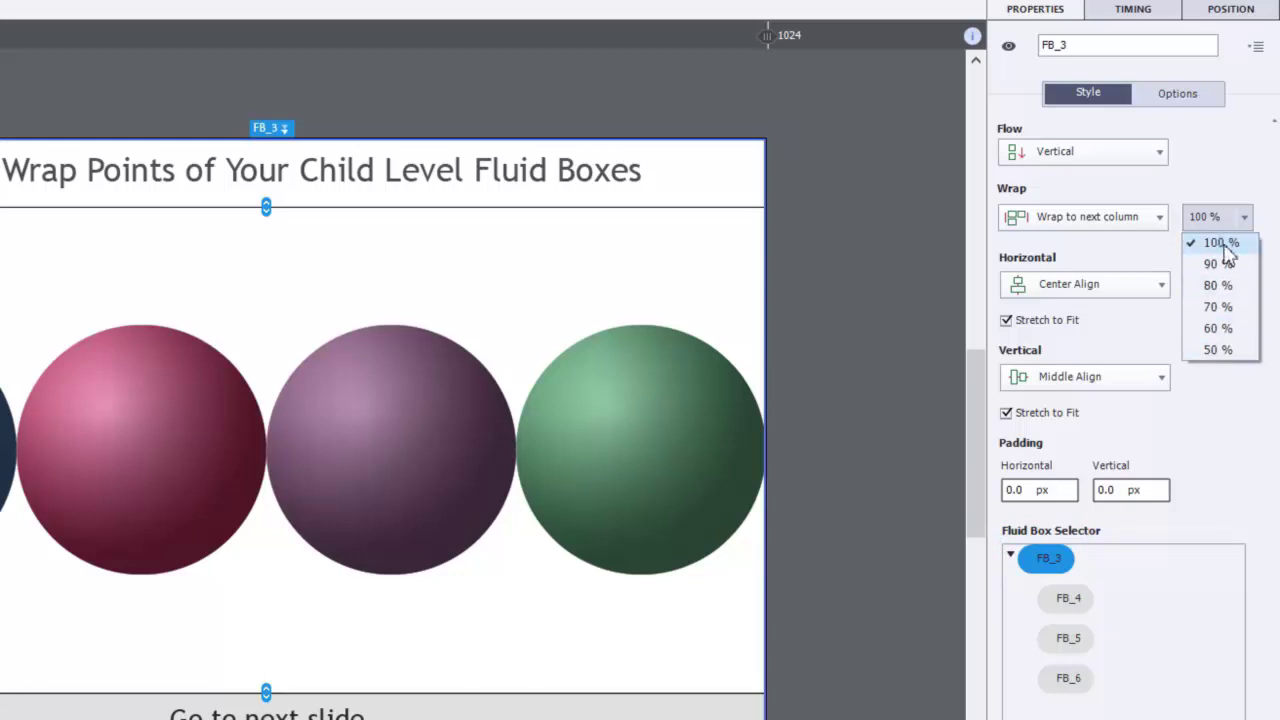
click(909, 193)
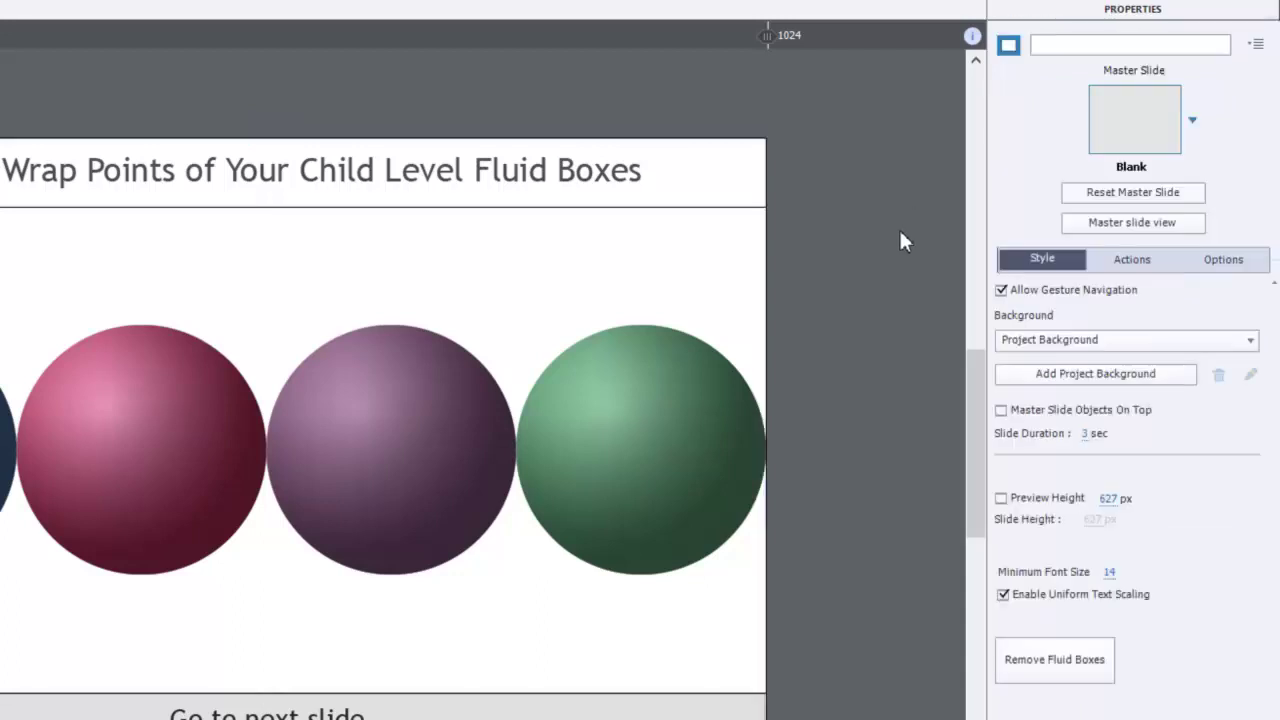
click(740, 182)
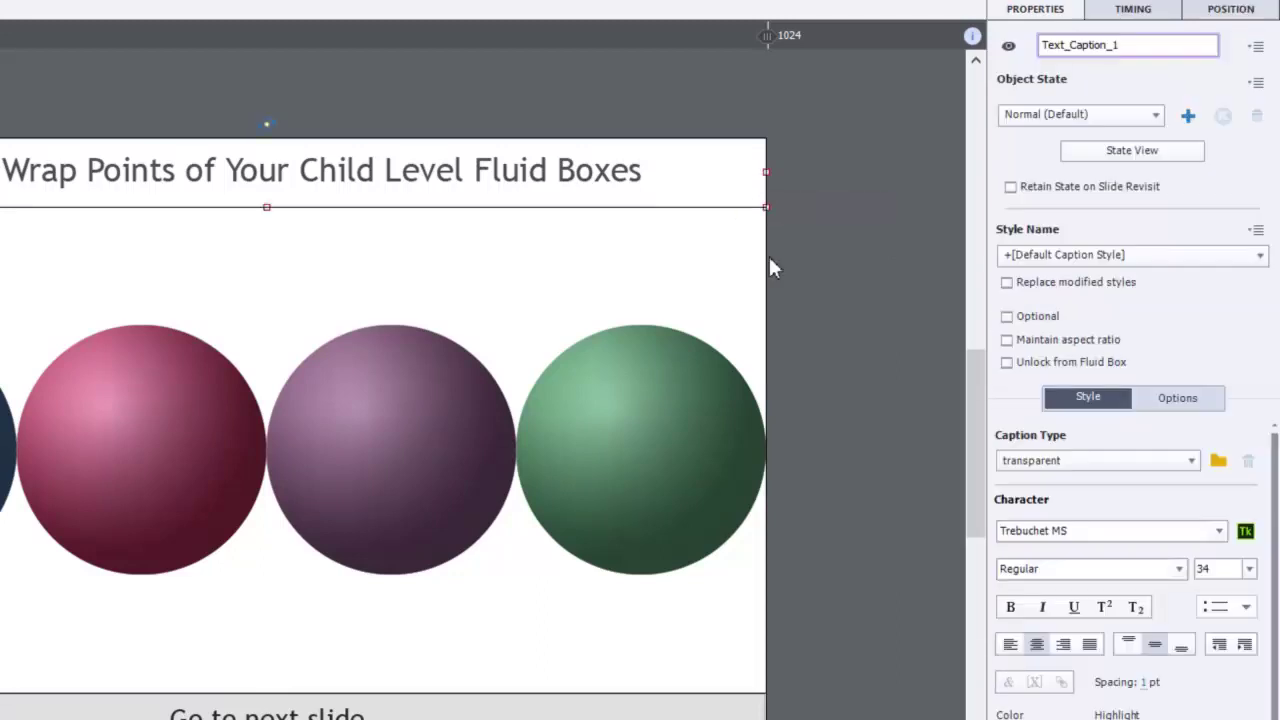
click(743, 294)
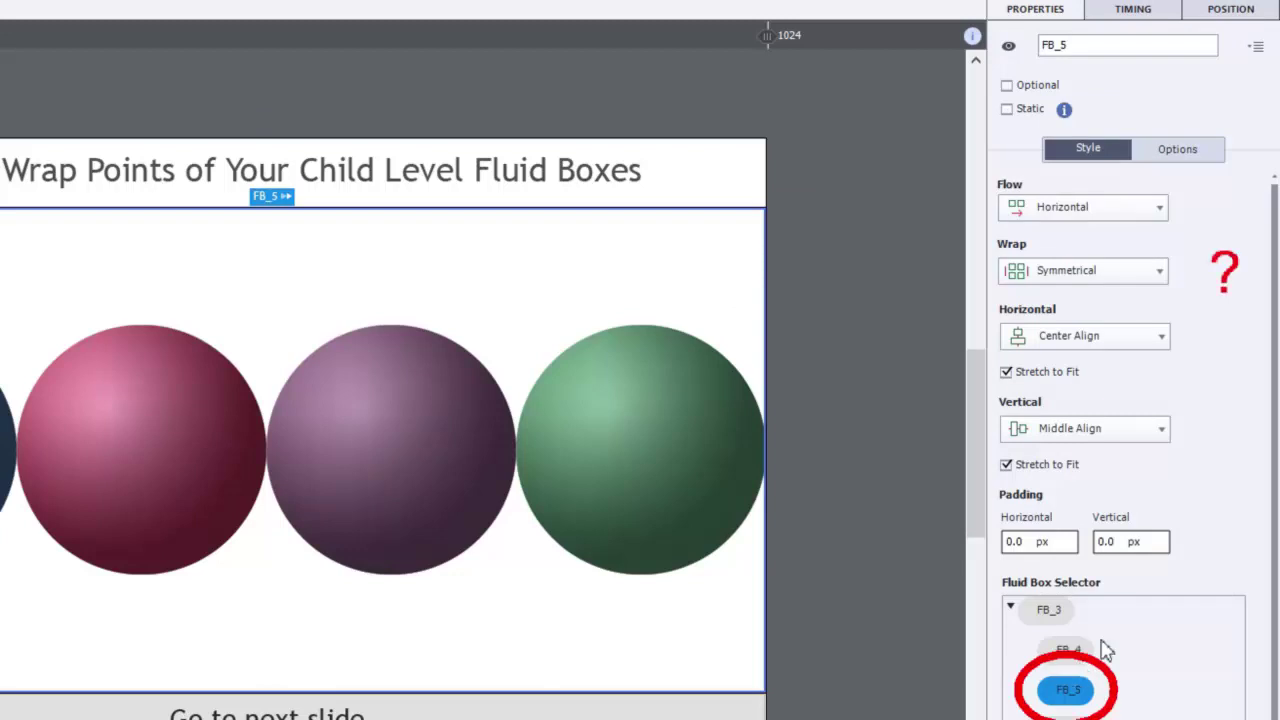
Inspect fluid boxes FB_3 through FB_6 in turn, then deselect everything
click(1049, 610)
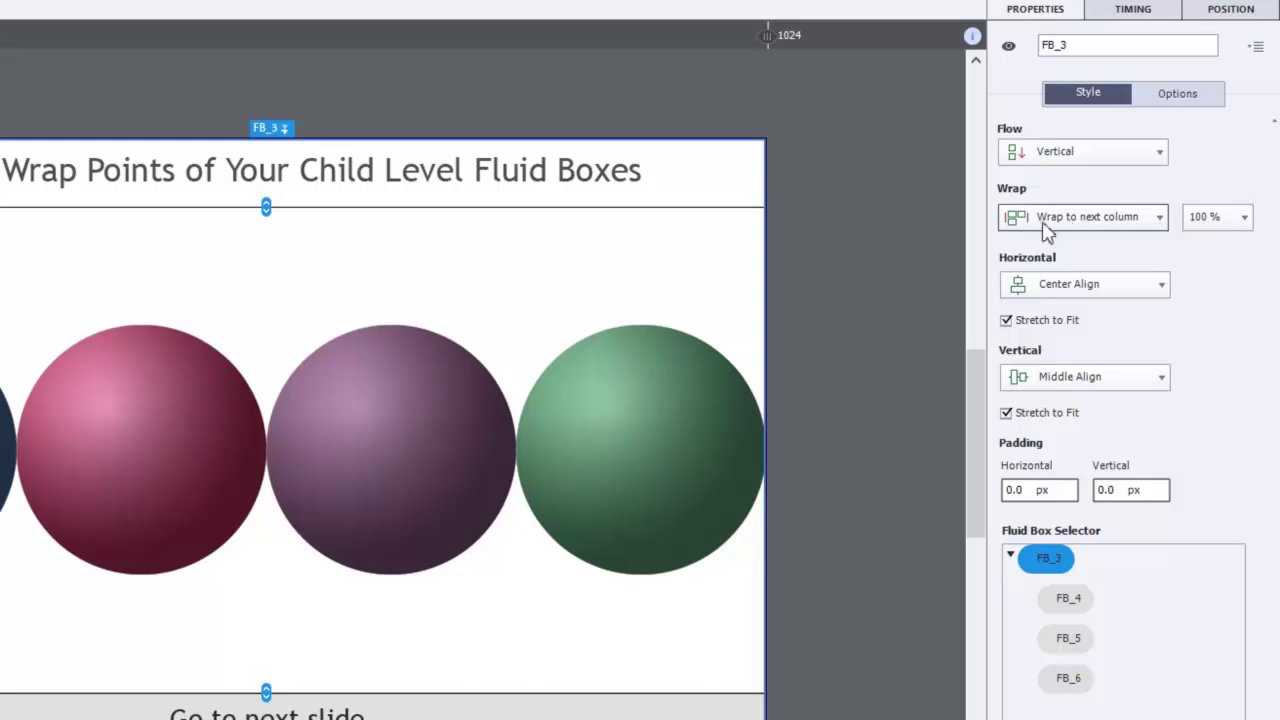
click(1068, 602)
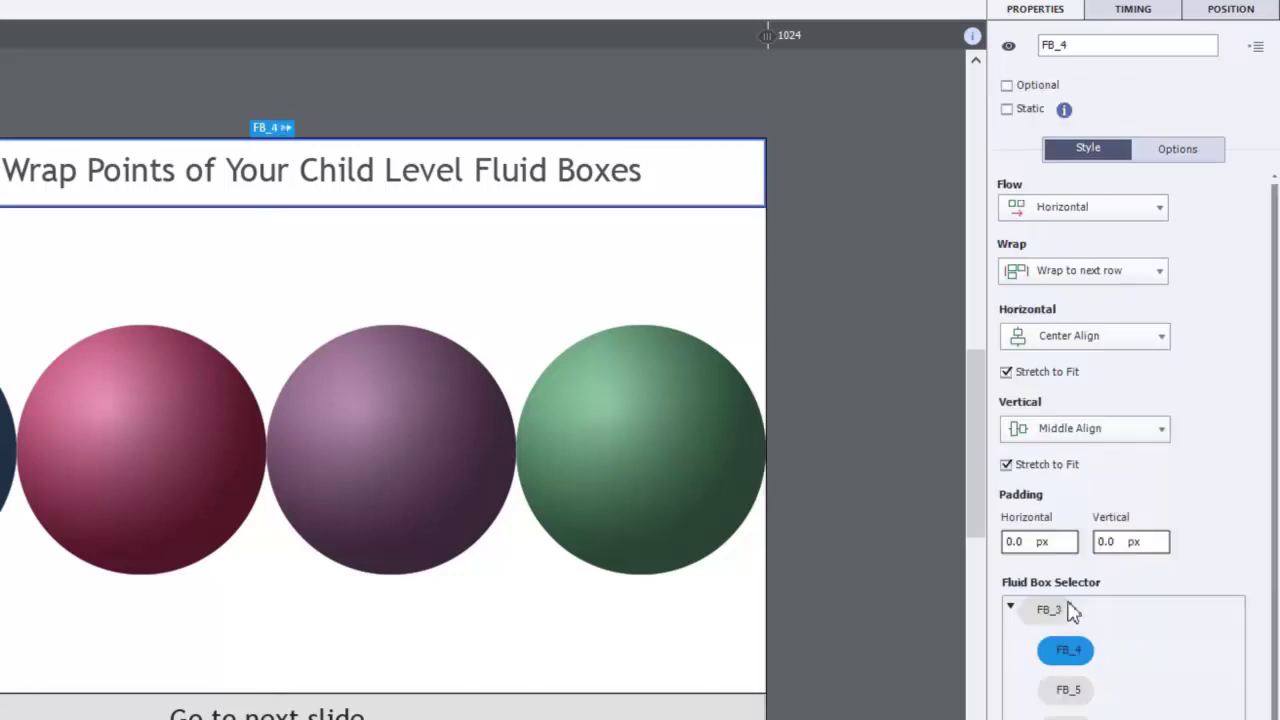
click(1074, 692)
click(1066, 717)
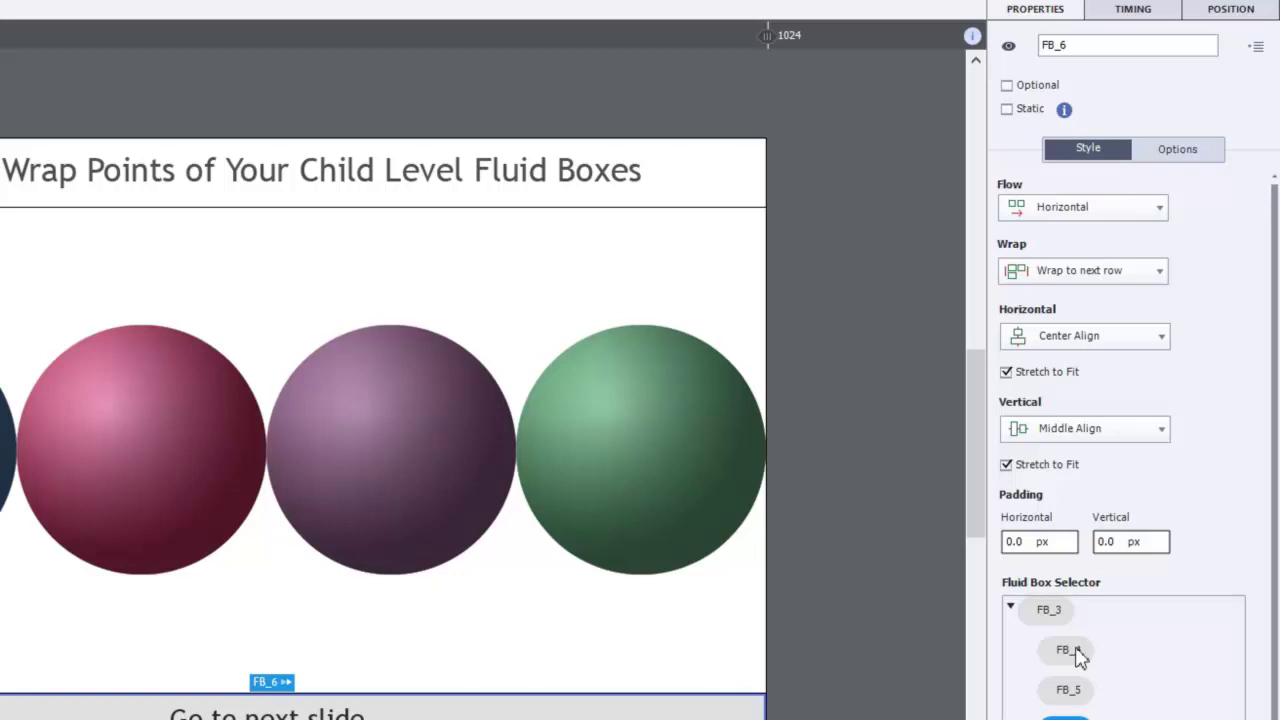
click(1056, 614)
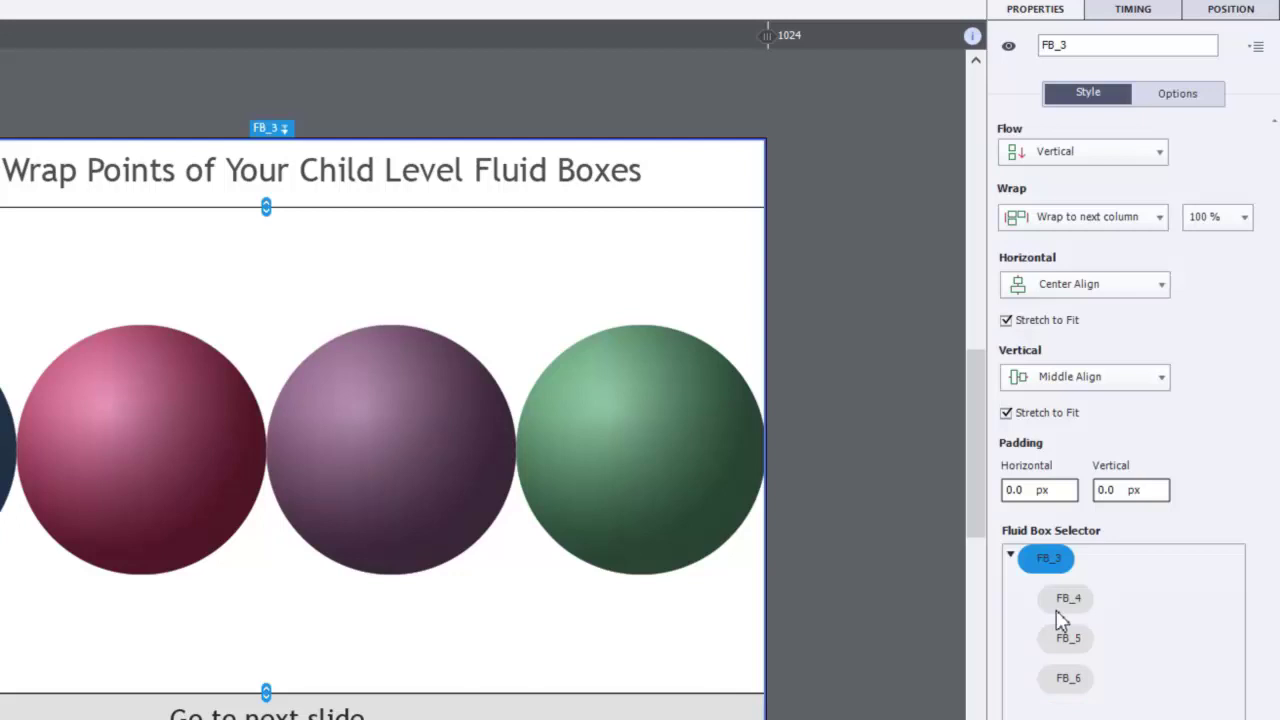
click(895, 445)
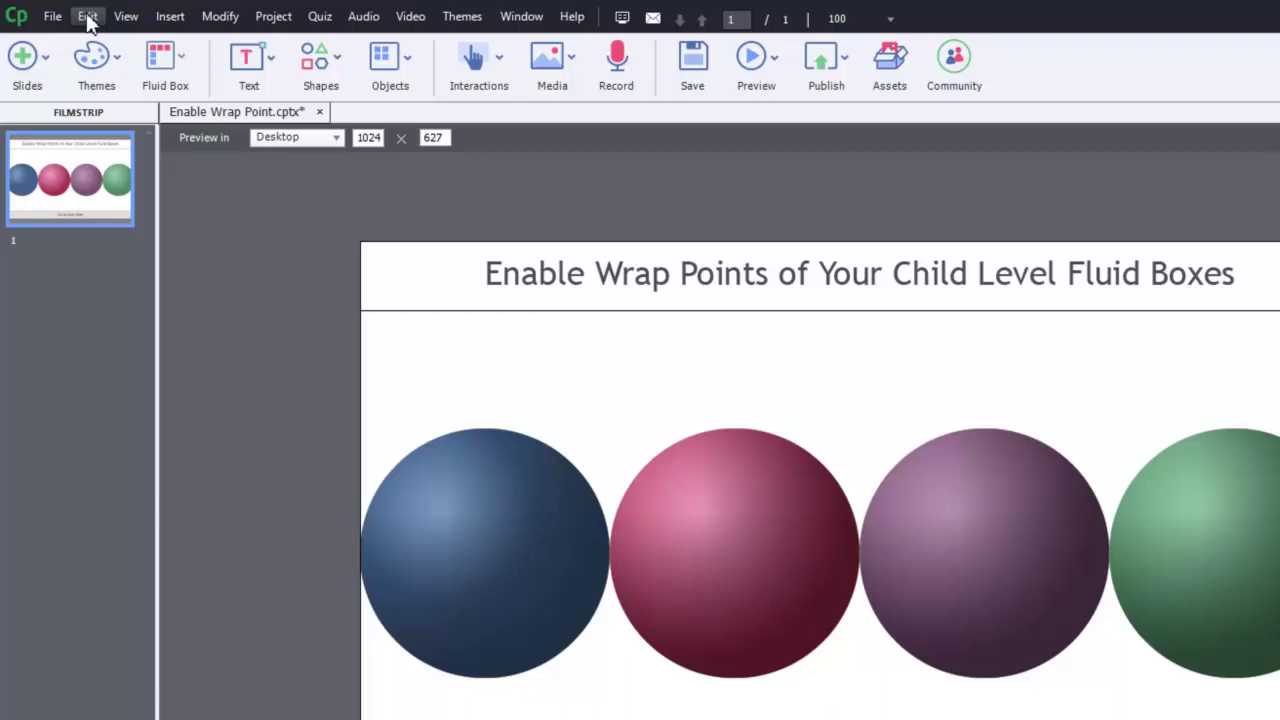
Turn on Enable WrapPoint in the Defaults preferences and apply it
click(88, 17)
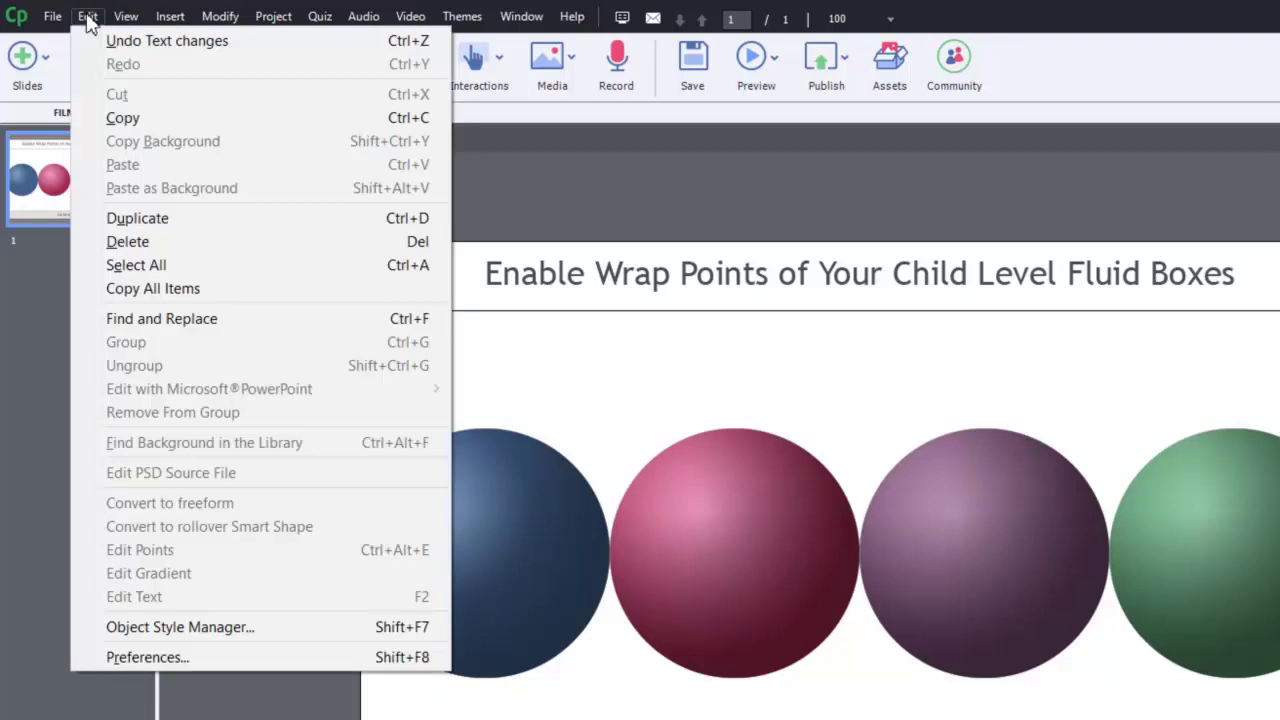
click(185, 658)
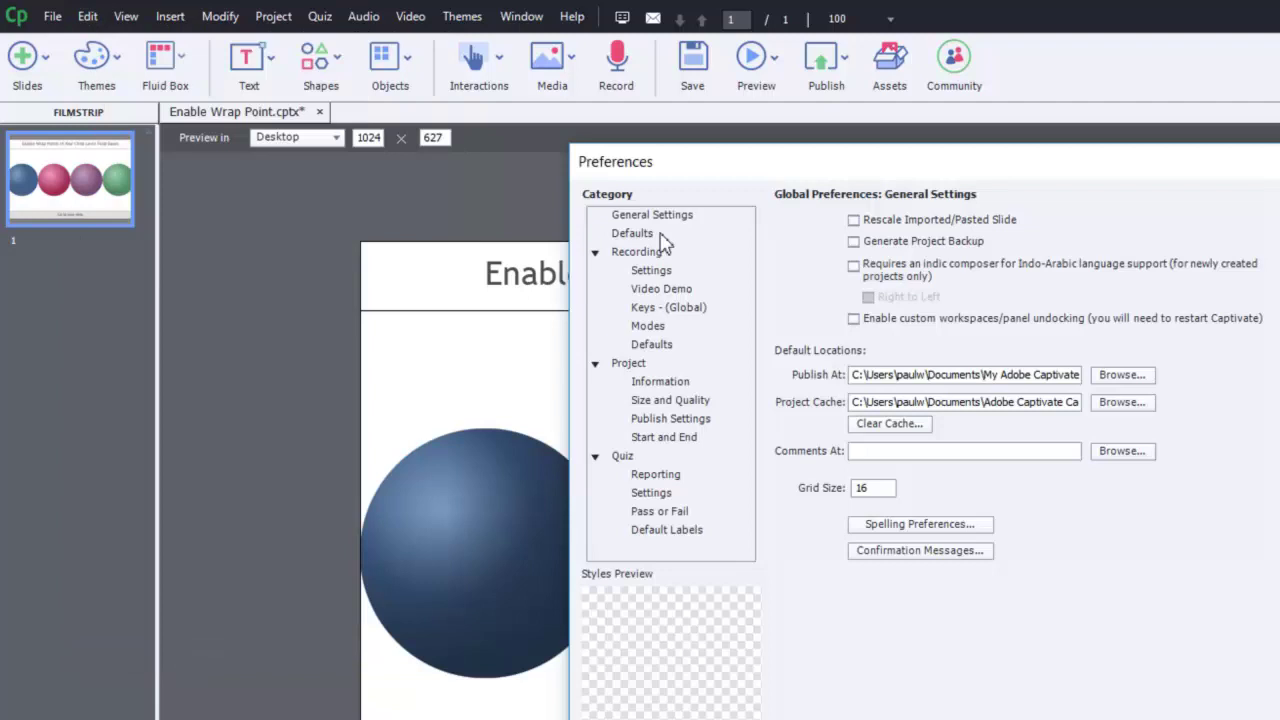
click(658, 237)
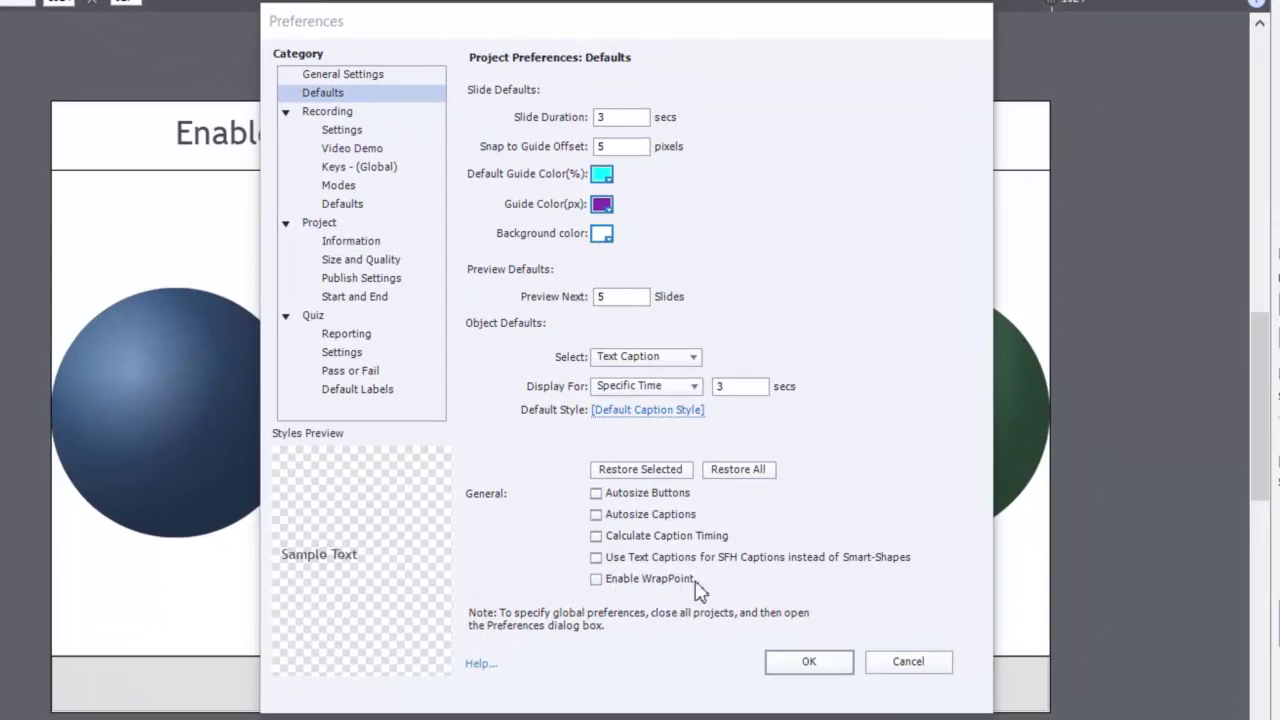
click(595, 580)
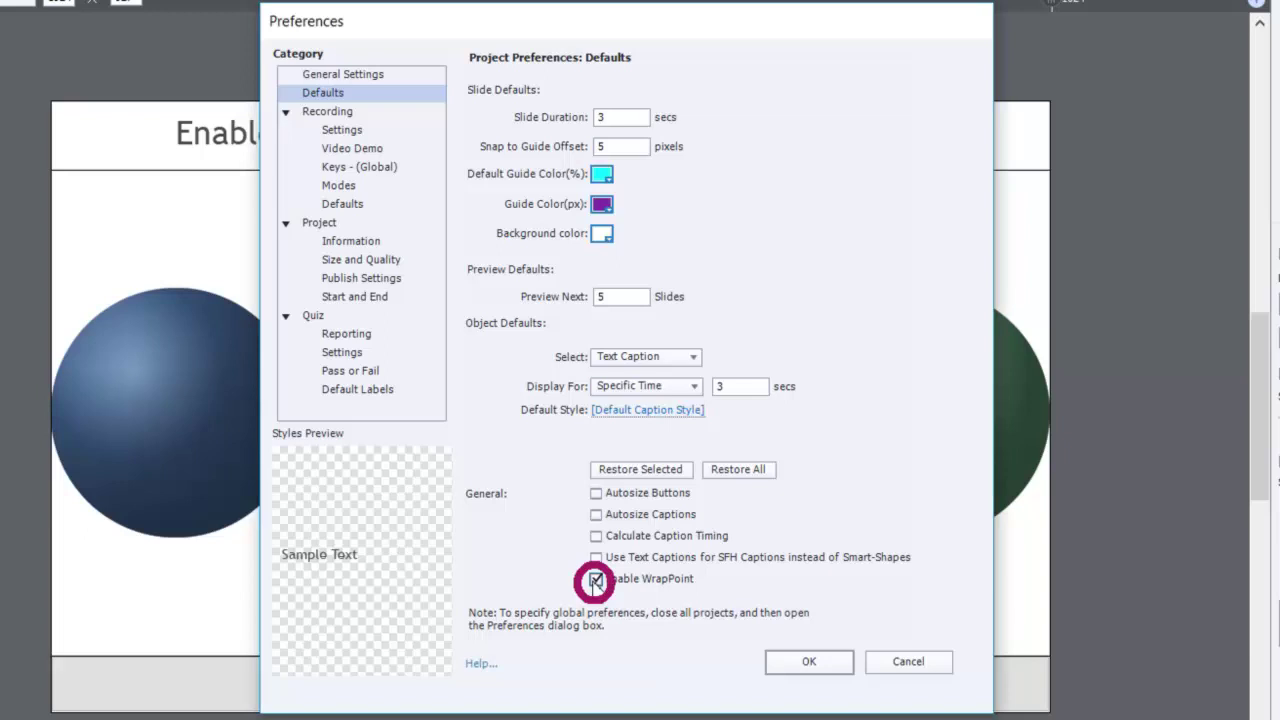
click(810, 662)
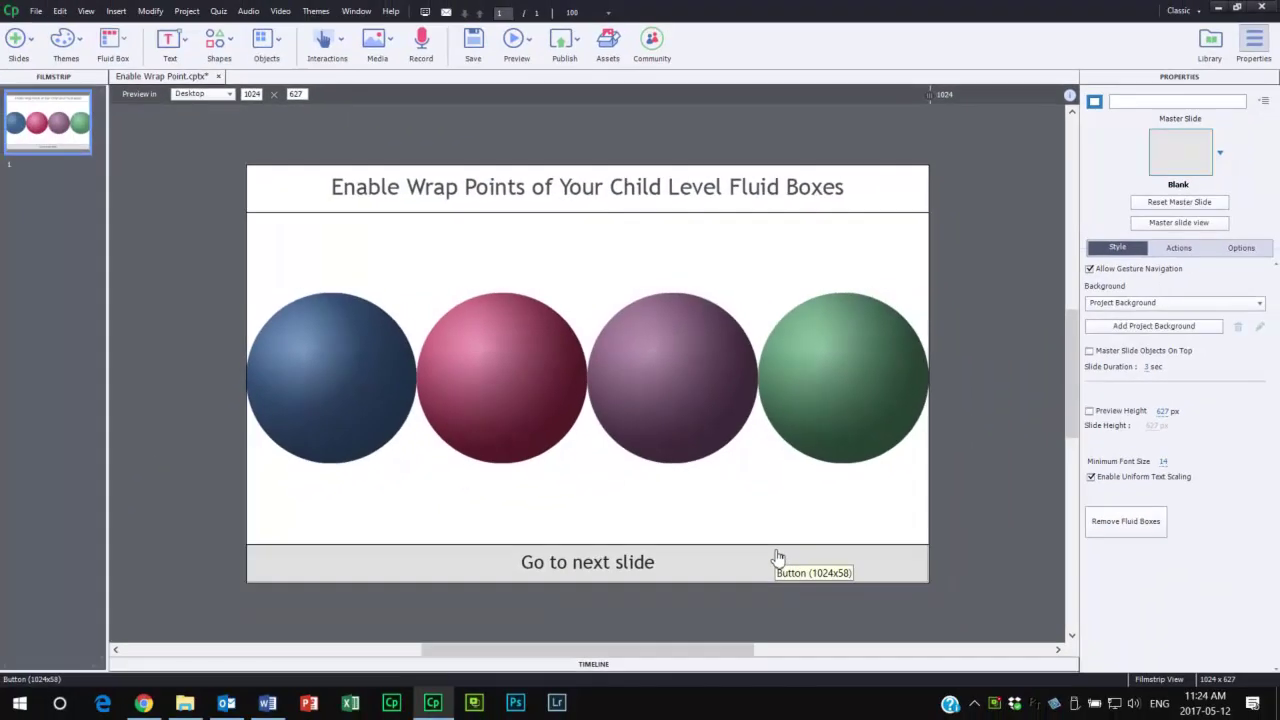
Keep FB_5 on Symmetrical wrap and raise its wrap point from 50% to 100%
click(906, 503)
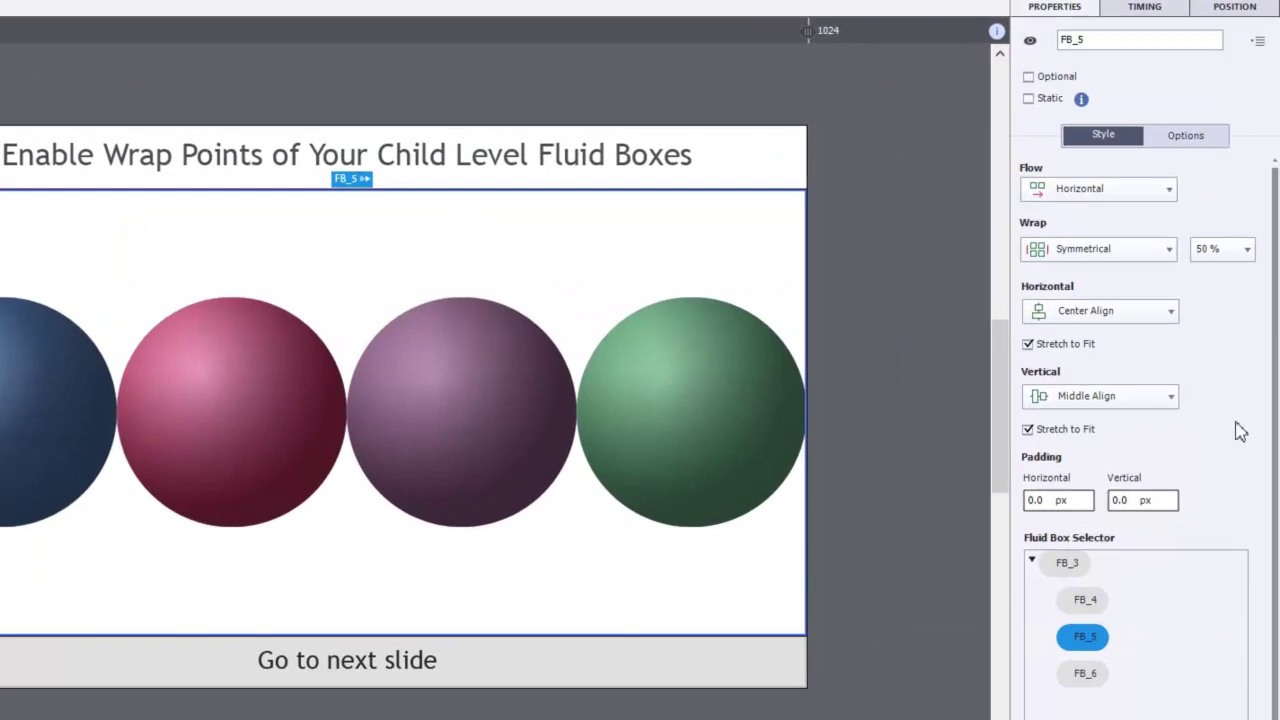
click(1242, 252)
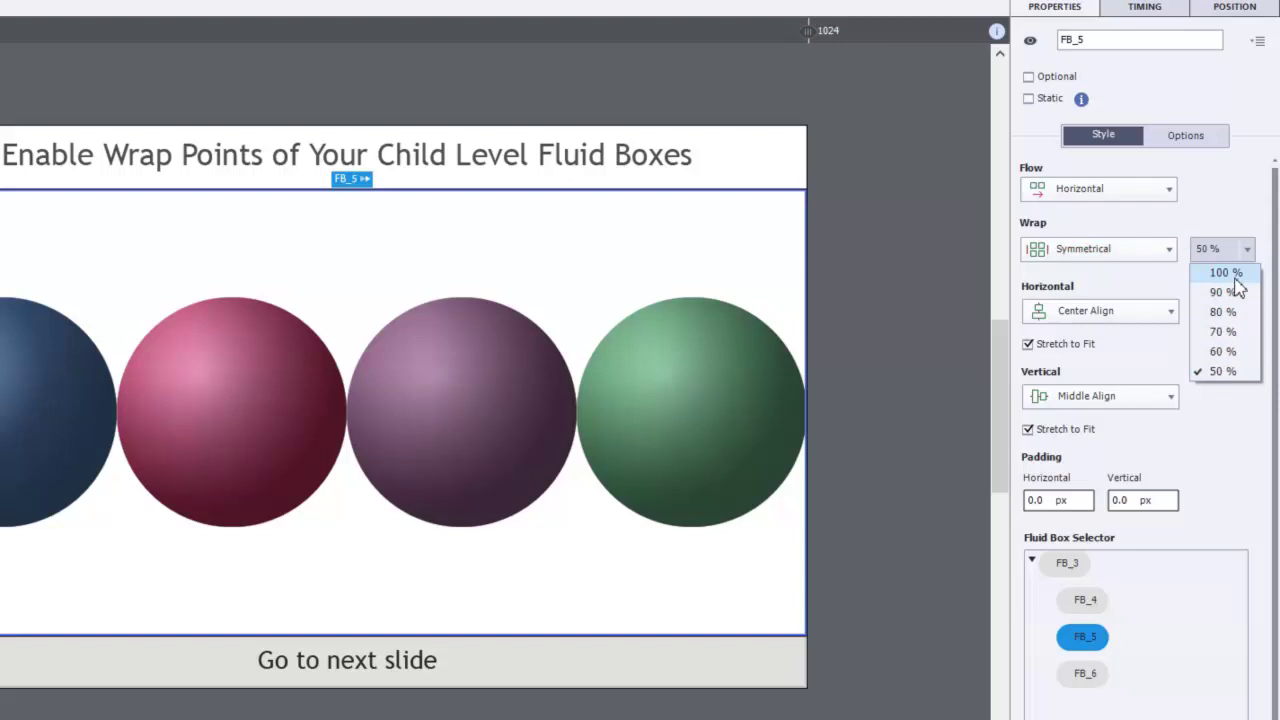
click(921, 298)
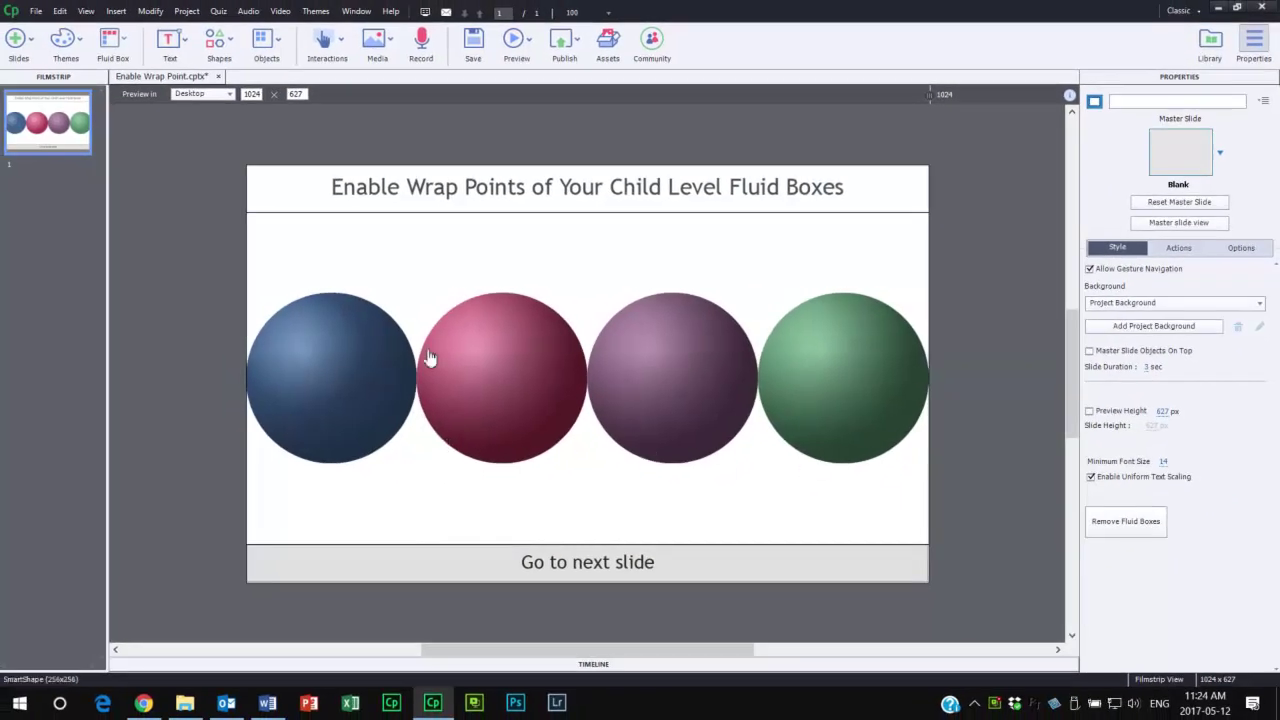
click(915, 260)
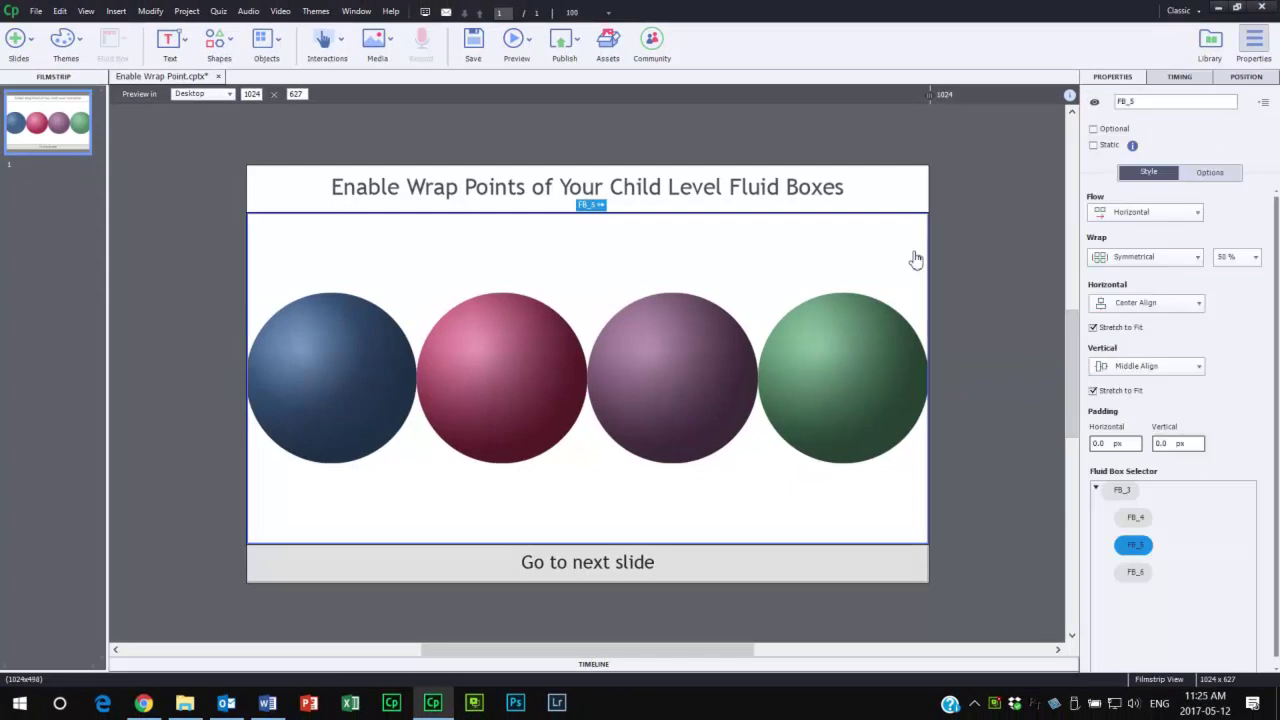
click(1163, 259)
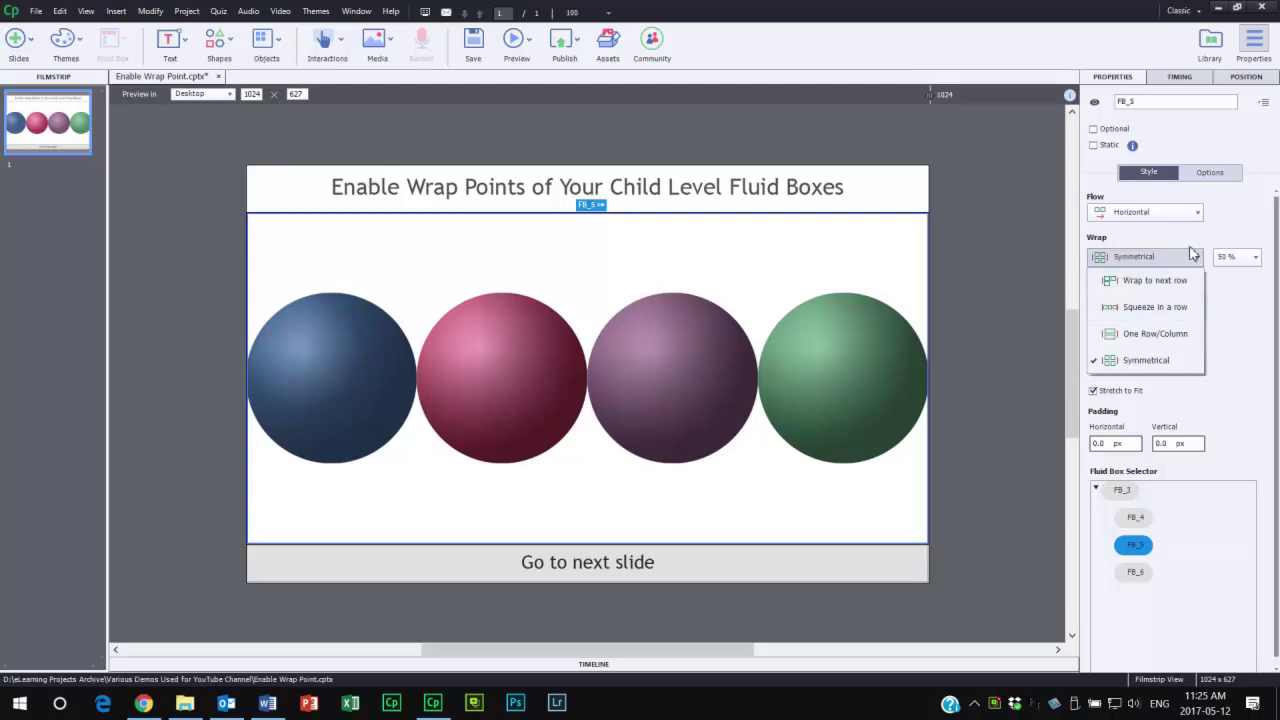
click(1235, 233)
click(1247, 260)
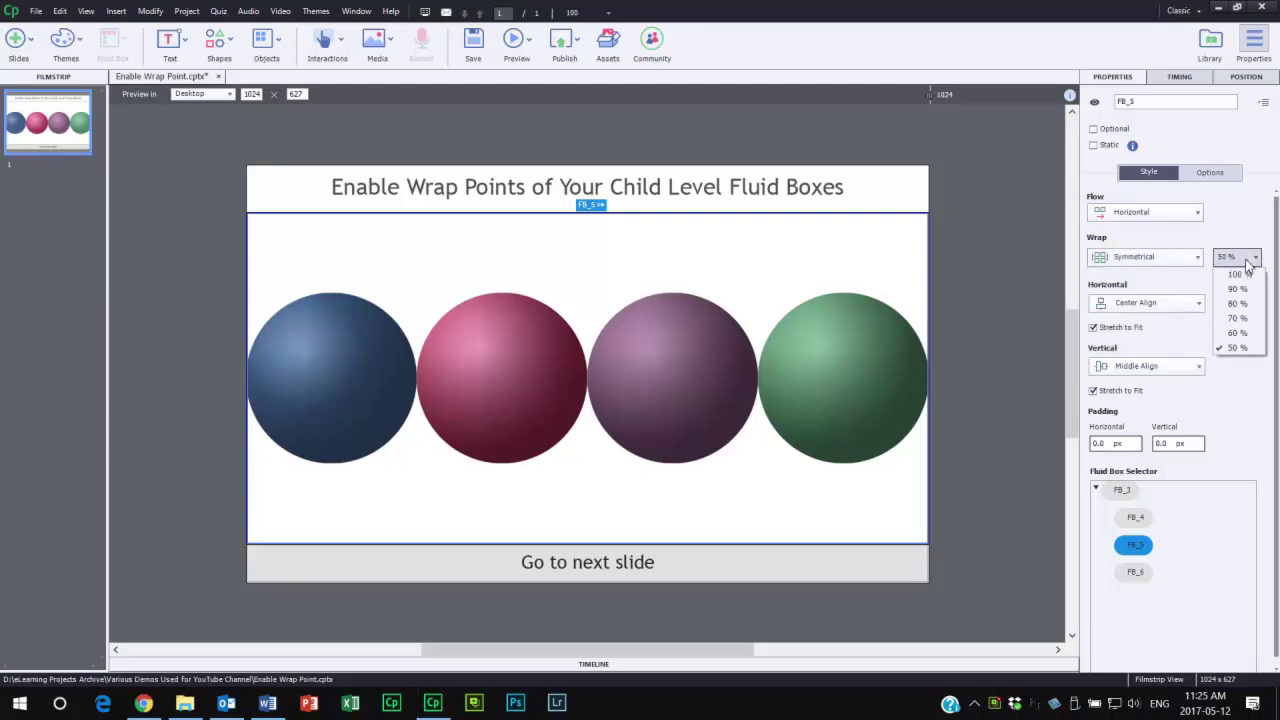
click(1238, 273)
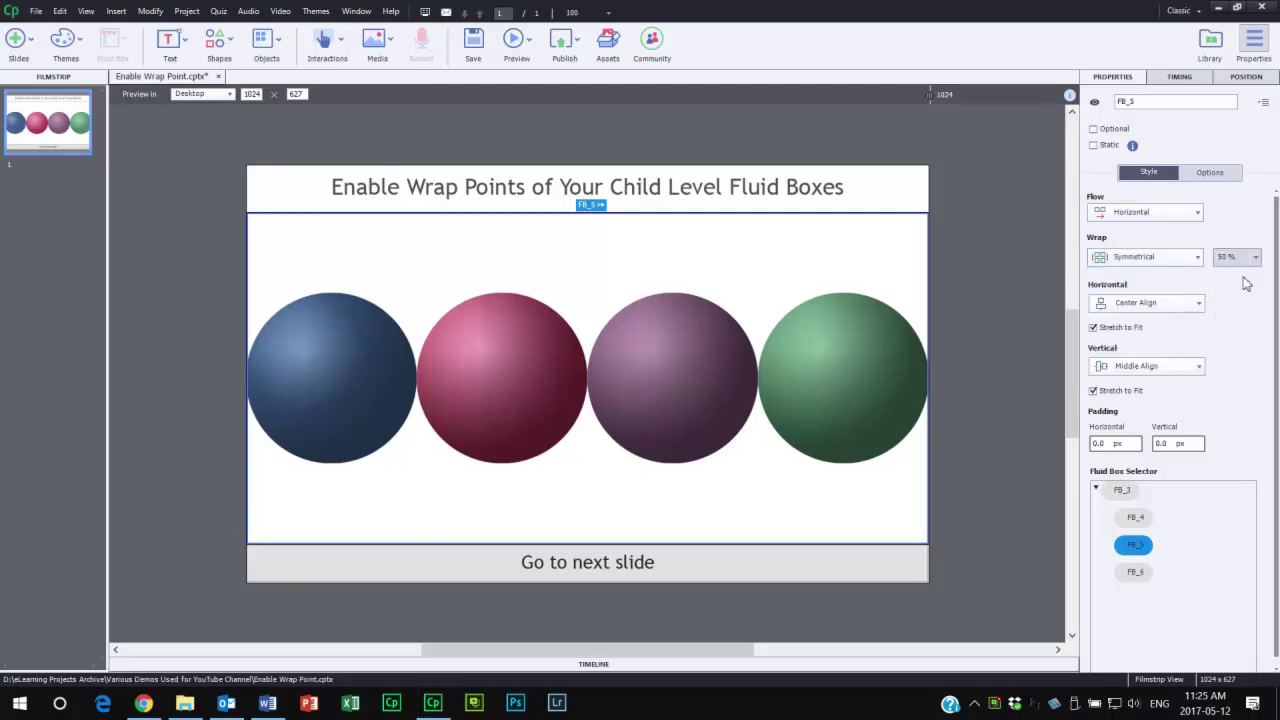
click(959, 286)
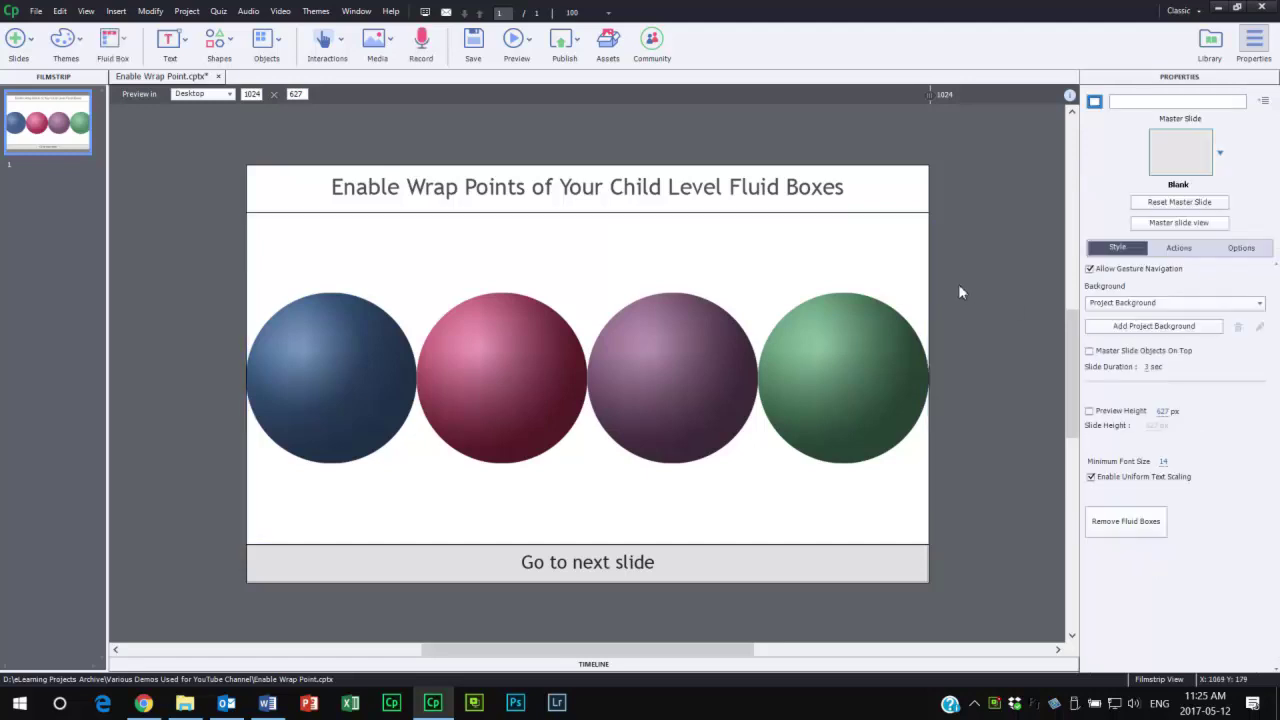
click(524, 44)
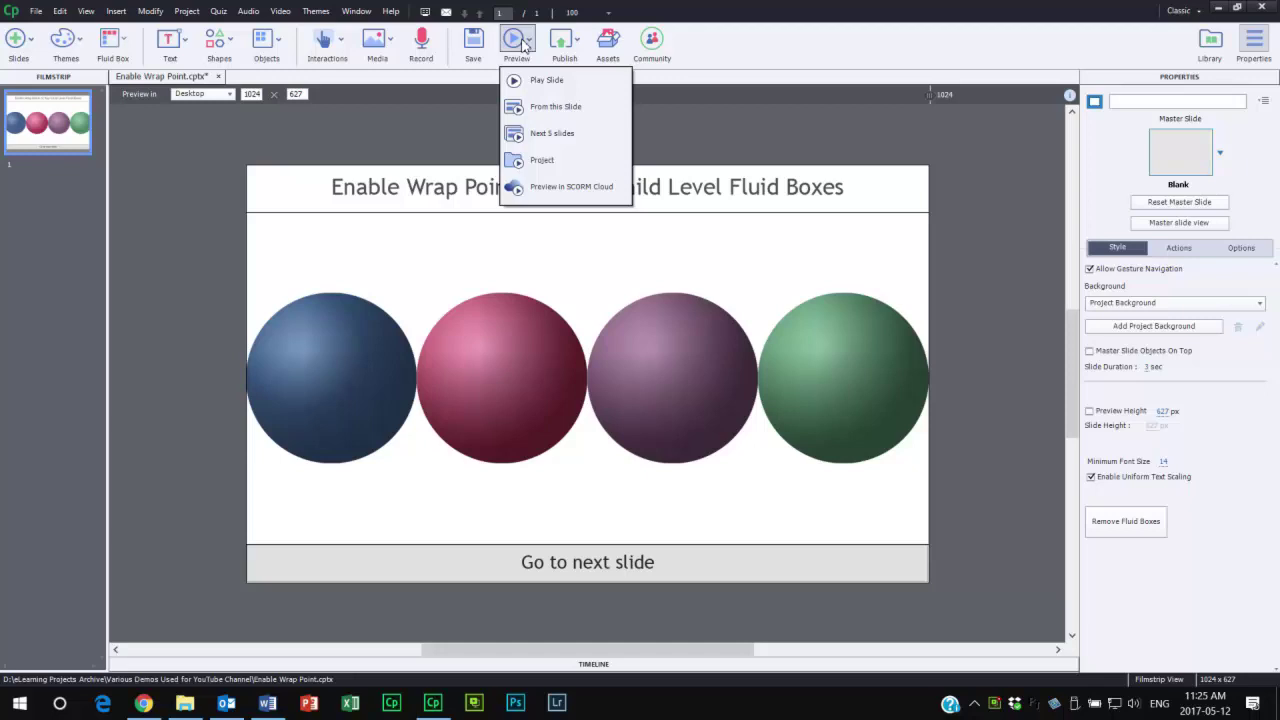
click(535, 155)
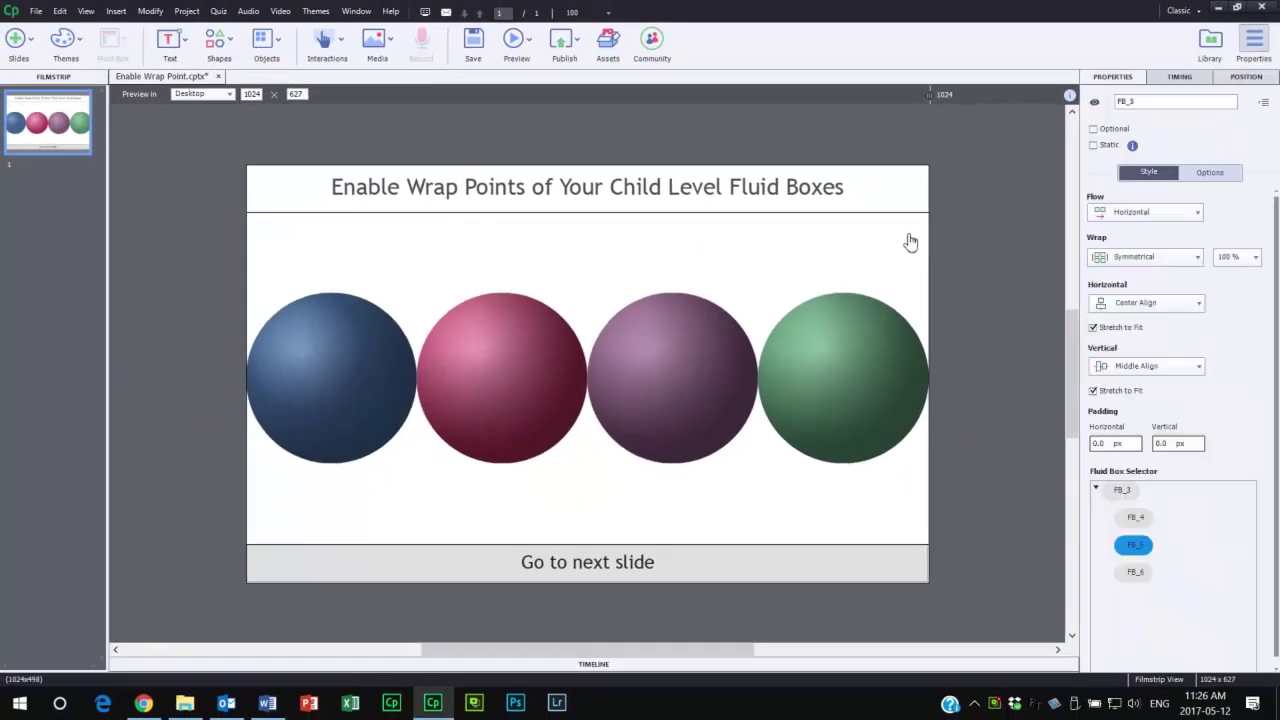
Lower FB_5's Symmetrical wrap point from 100% to 60%
click(1254, 258)
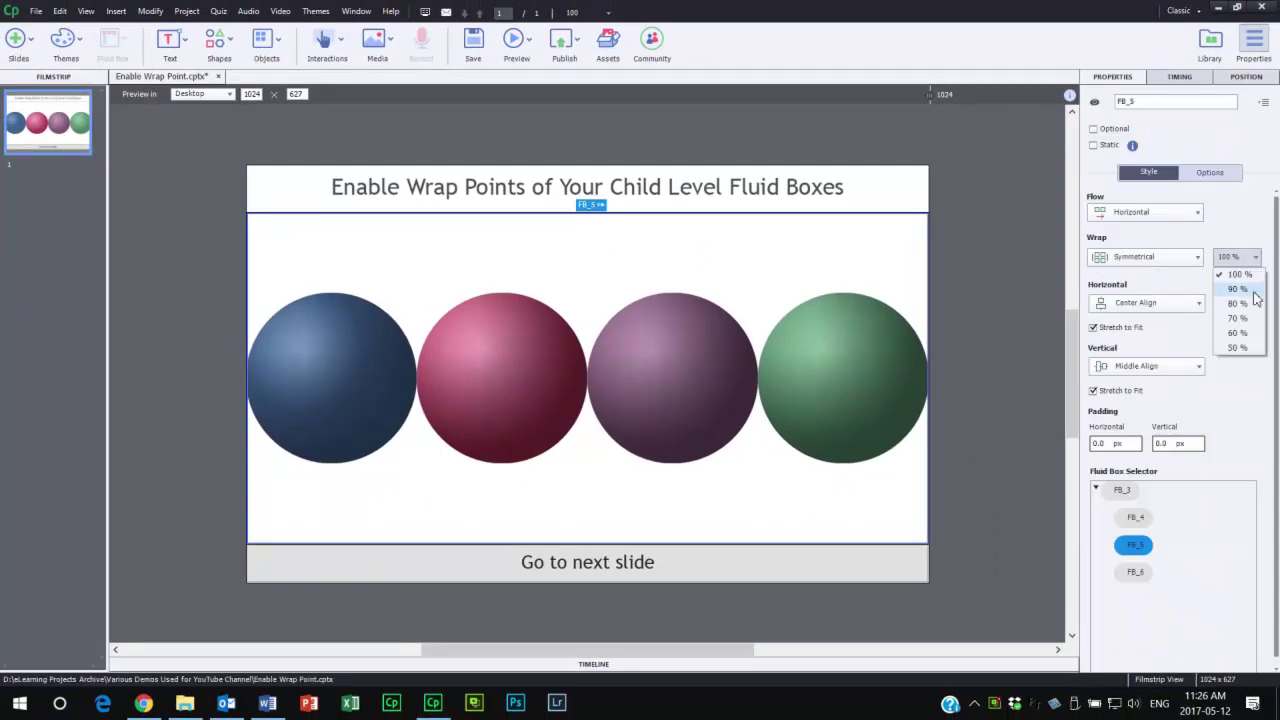
click(1244, 333)
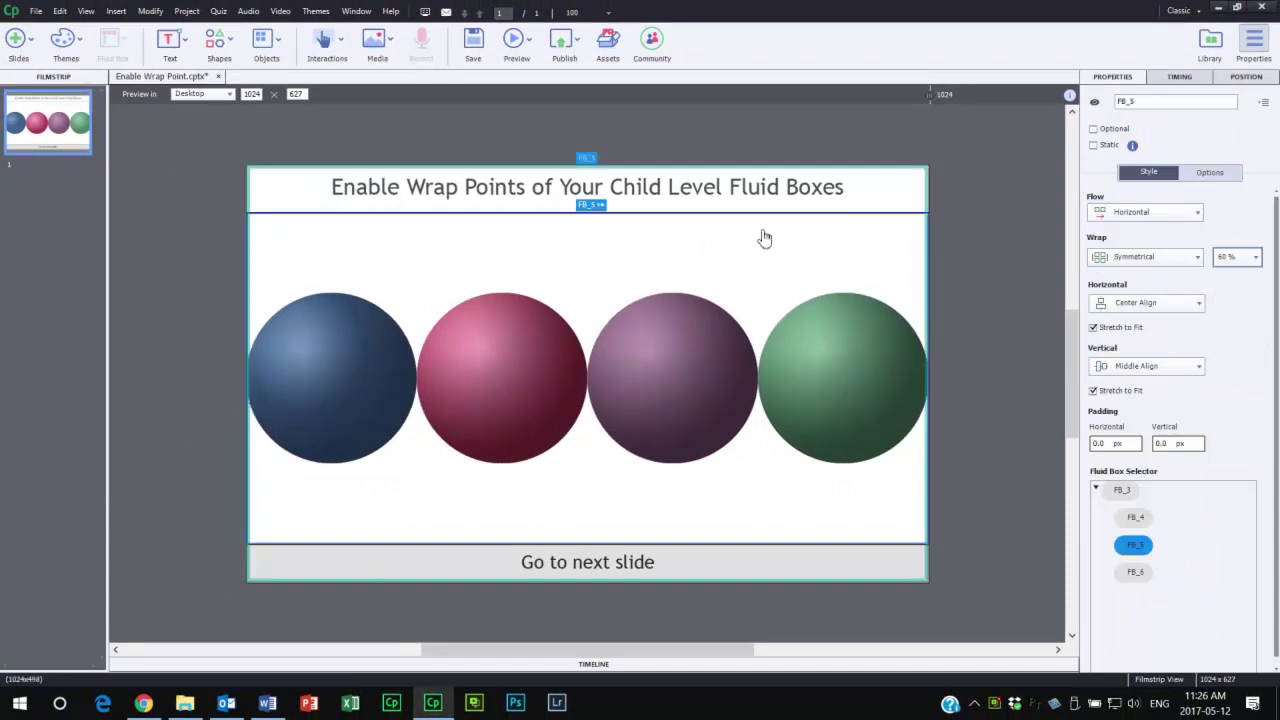
click(528, 45)
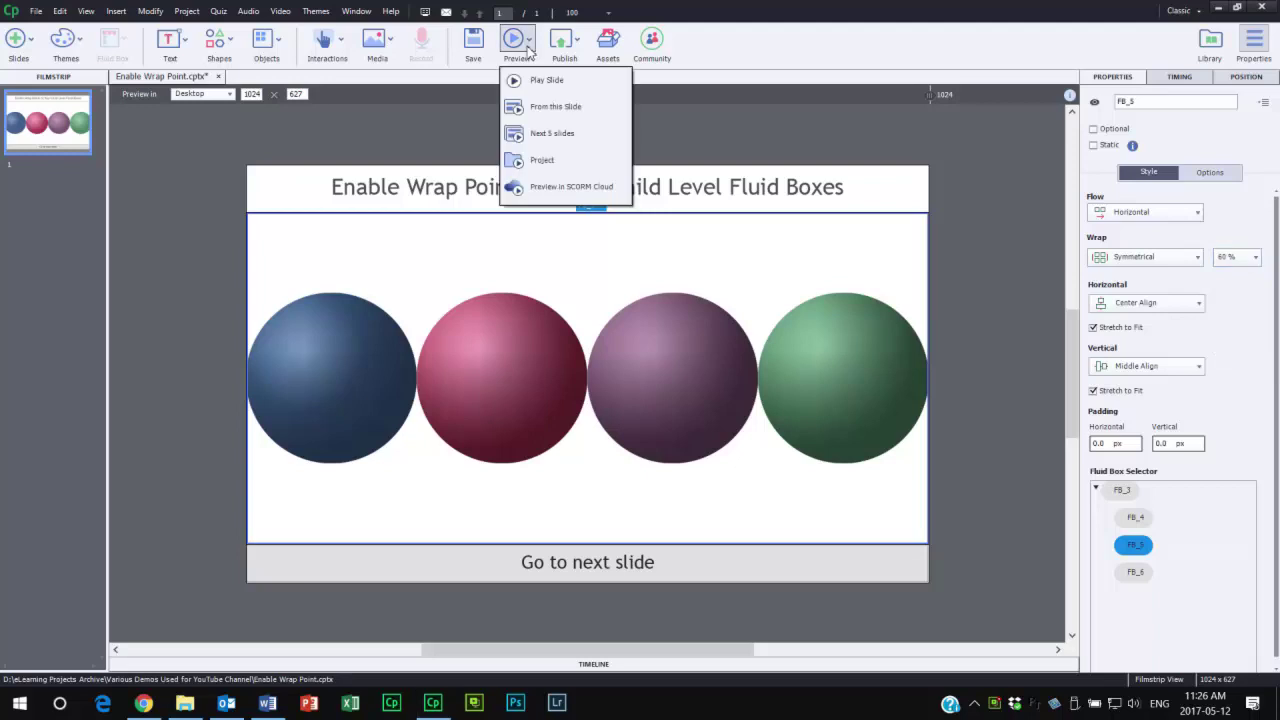
Preview the whole project in the web browser
click(559, 164)
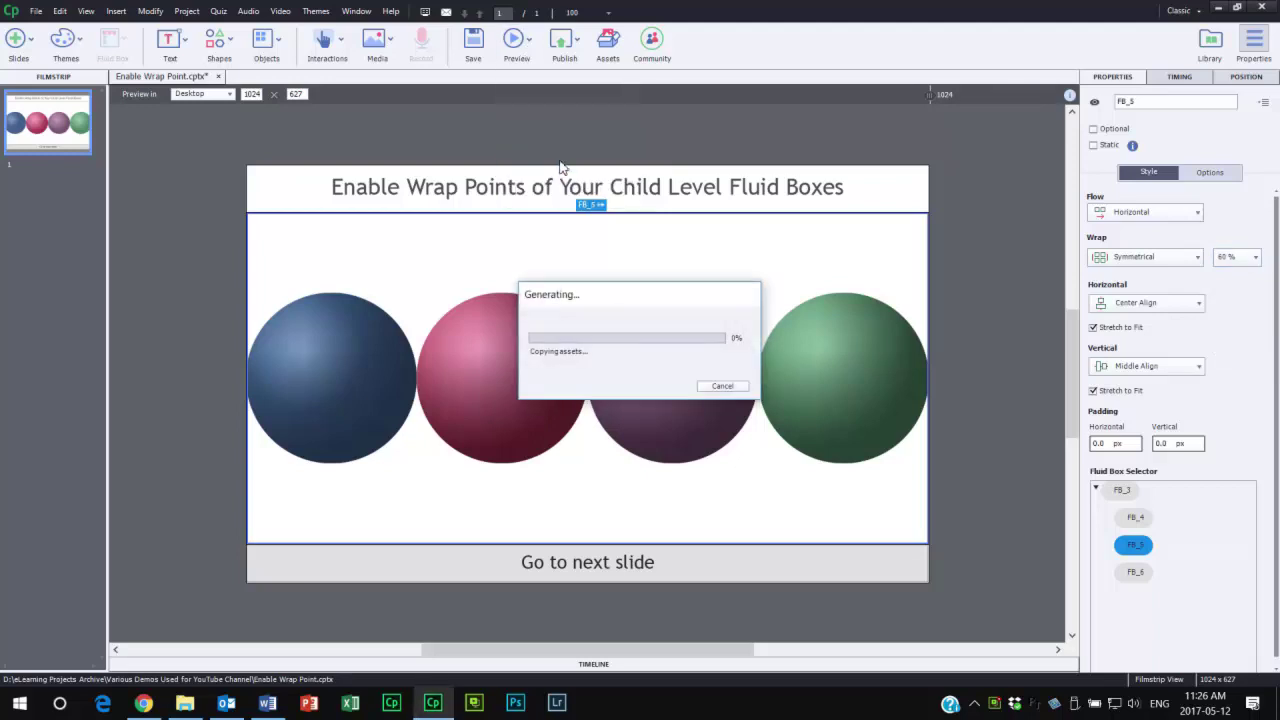